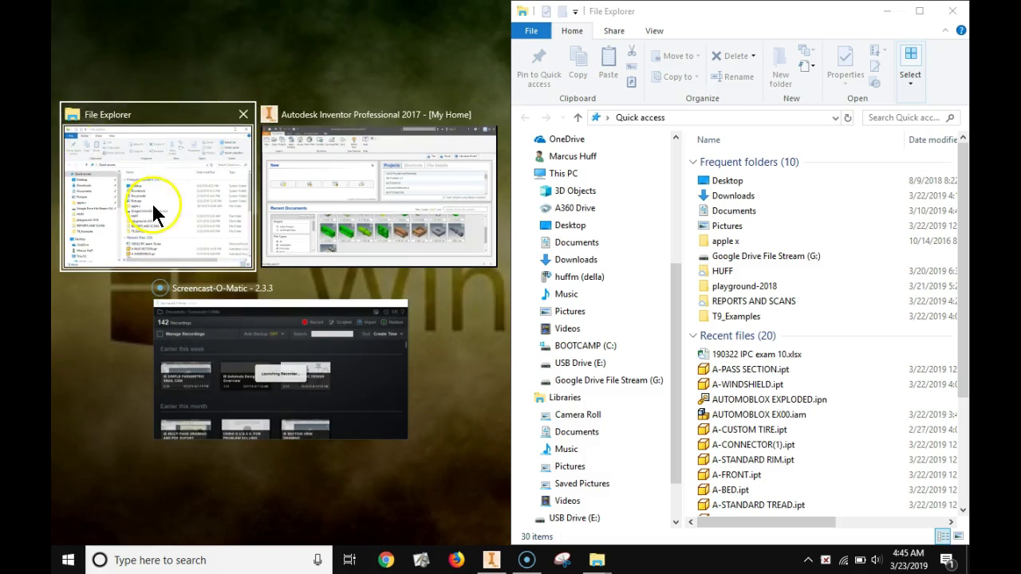
Step: Snap the other File Explorer window beside the first one and open the Downloads folder in it
{"action": "left_click", "coordinate": [156, 210]}
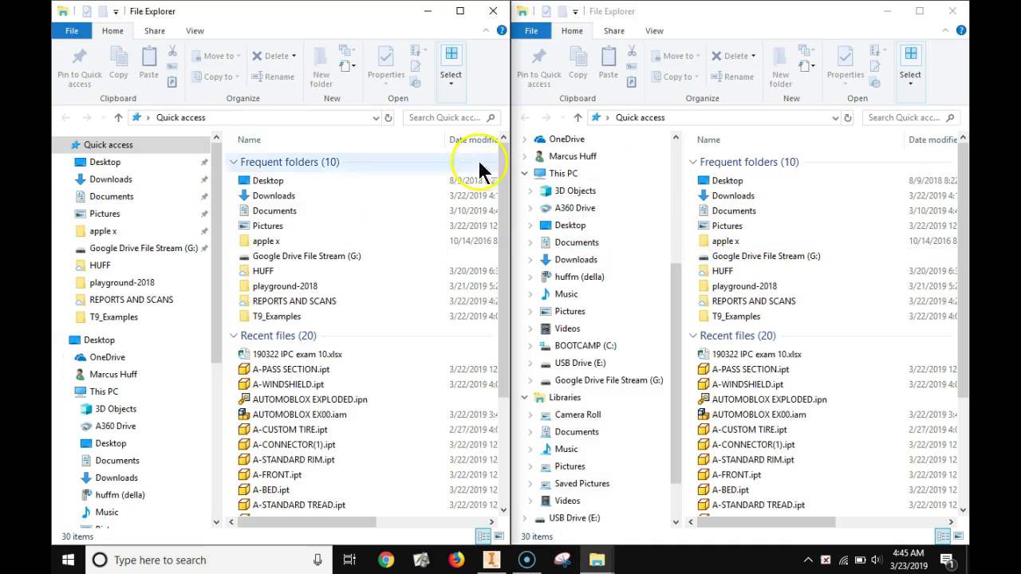
{"action": "left_click", "coordinate": [278, 198]}
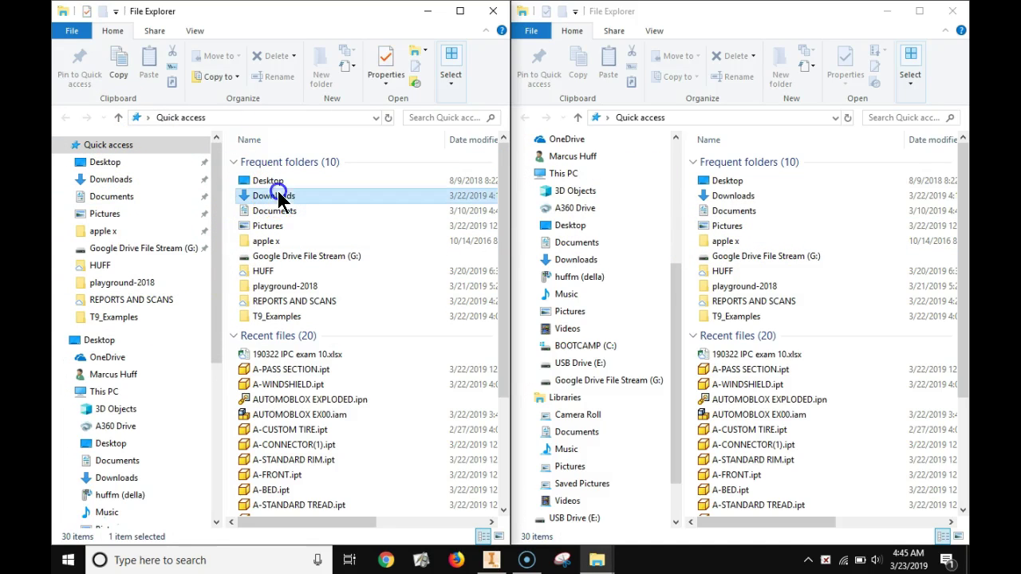
{"action": "double_click", "coordinate": [277, 198]}
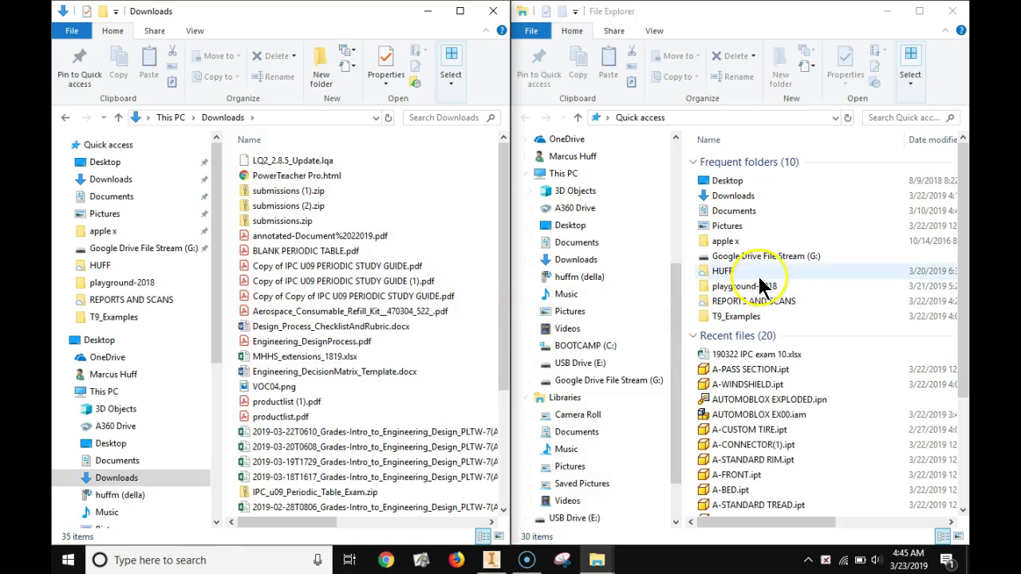
Step: In the second File Explorer window, open the T9_Examples folder inside Documents > Inventor
{"action": "left_click", "coordinate": [756, 211]}
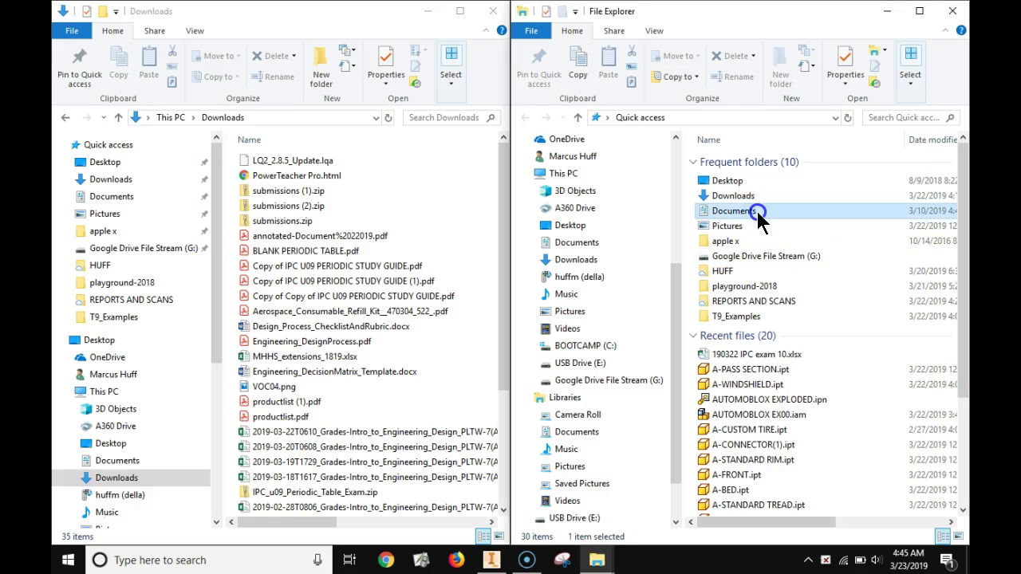
{"action": "double_click", "coordinate": [756, 212]}
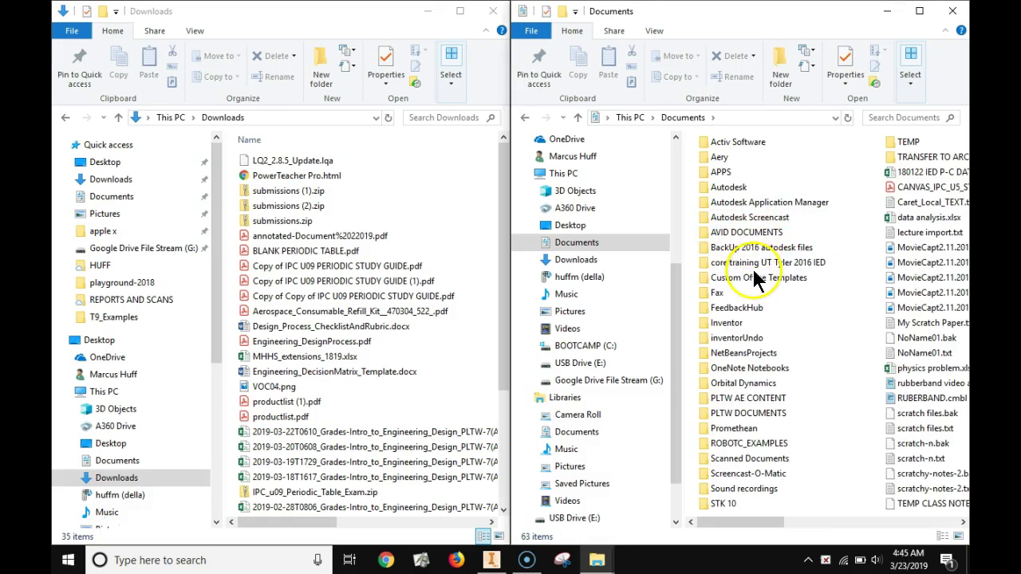
{"action": "left_click", "coordinate": [770, 323]}
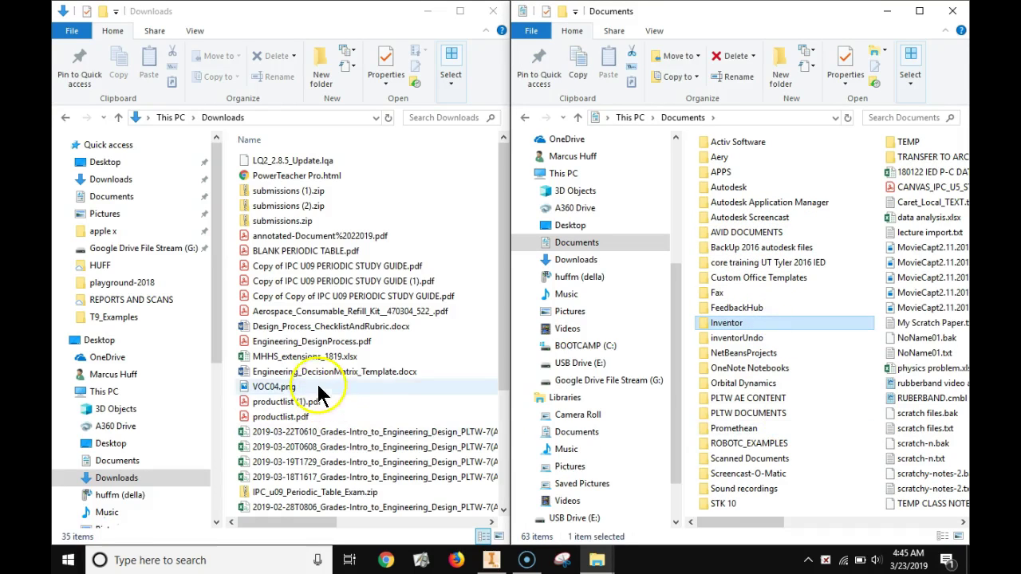
{"action": "double_click", "coordinate": [732, 326]}
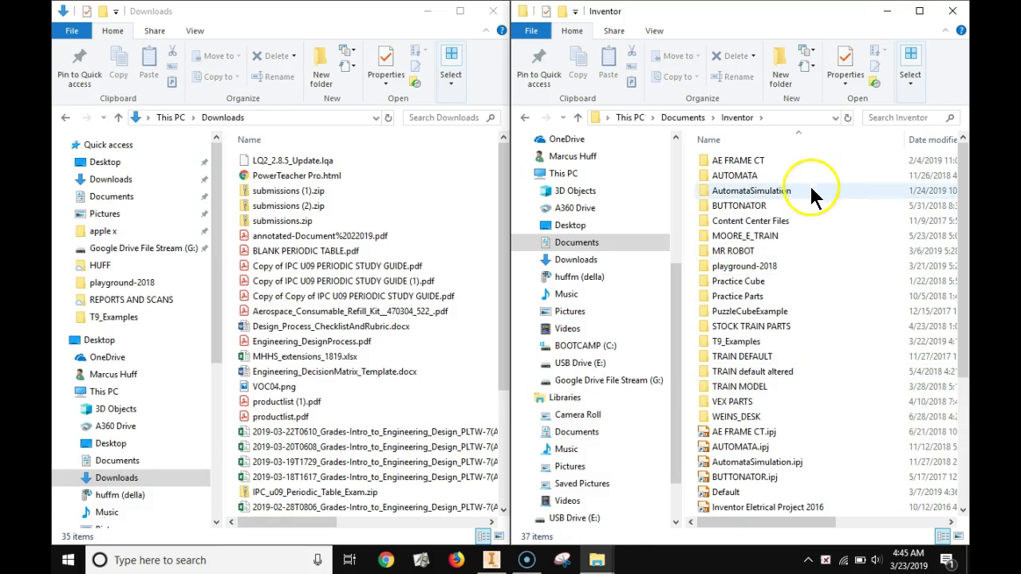
{"action": "left_click", "coordinate": [803, 341]}
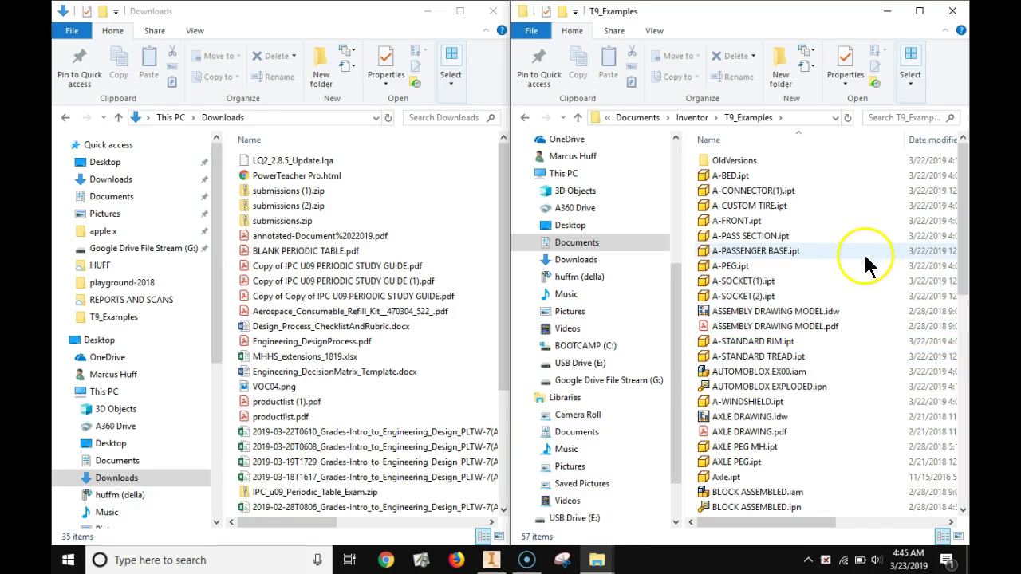
Step: Display the T9_Examples files as extra large icons and as medium icons to preview the part thumbnails
{"action": "left_click", "coordinate": [660, 32]}
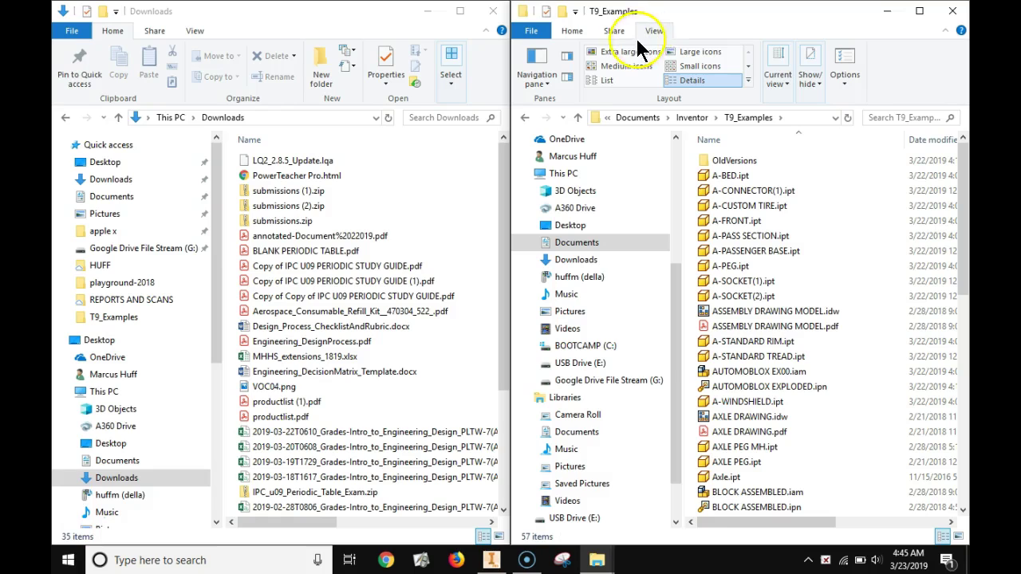
{"action": "left_click", "coordinate": [609, 51]}
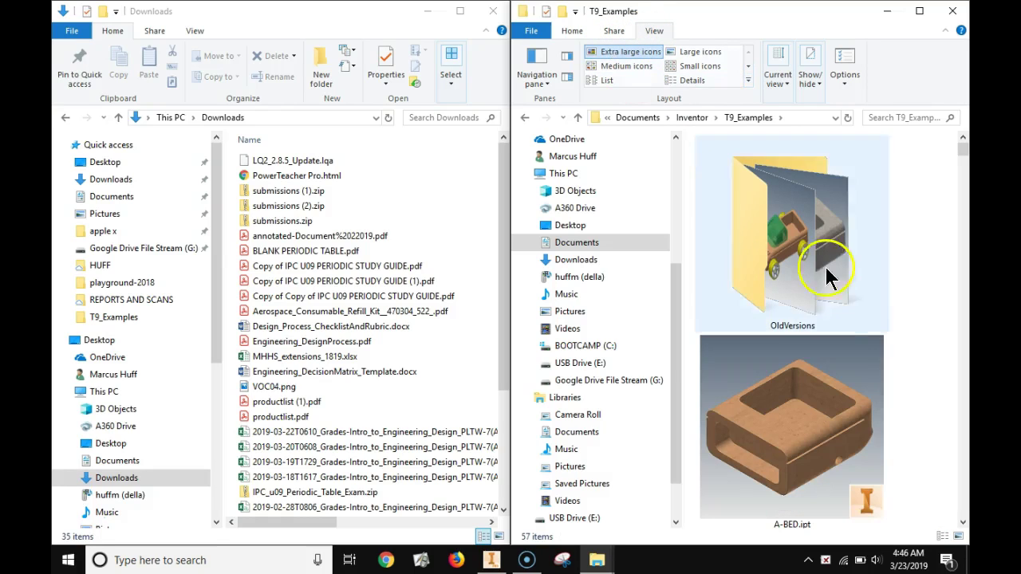
{"action": "scroll", "coordinate": [933, 349], "scroll_direction": "down", "scroll_amount": 5}
{"action": "scroll", "coordinate": [933, 350], "scroll_direction": "down", "scroll_amount": 3}
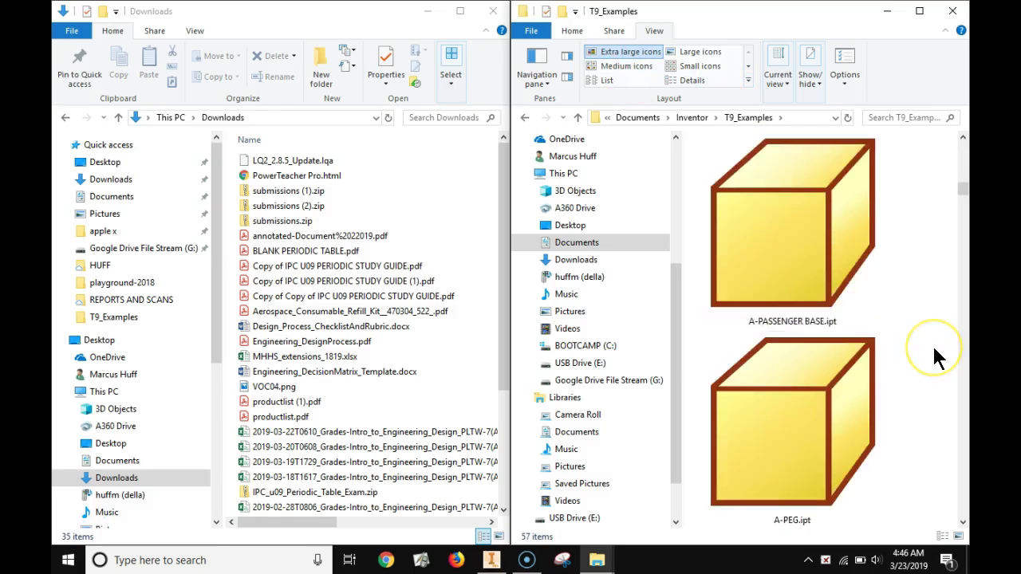
{"action": "scroll", "coordinate": [938, 359], "scroll_direction": "up", "scroll_amount": 8}
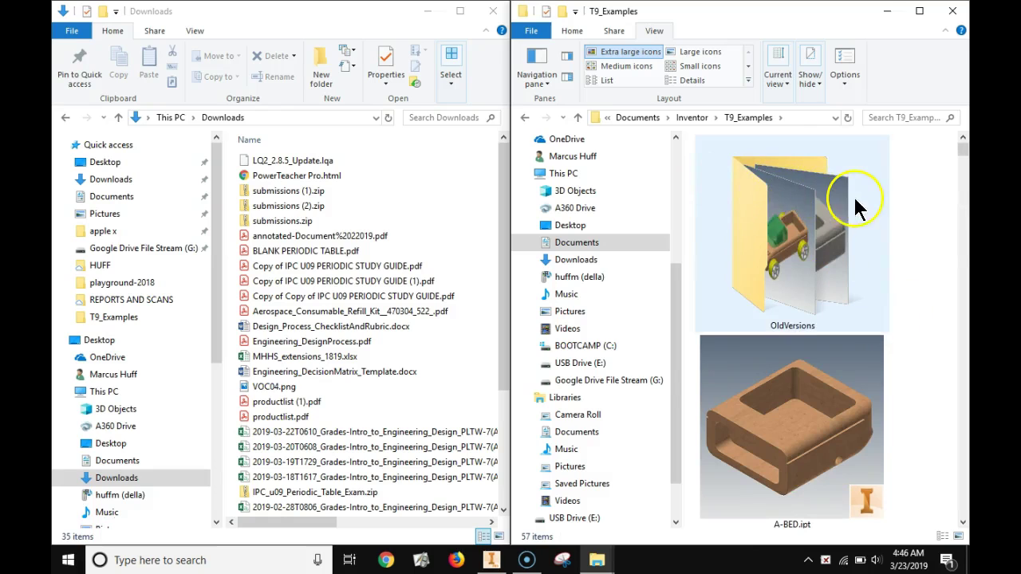
{"action": "left_click", "coordinate": [631, 66]}
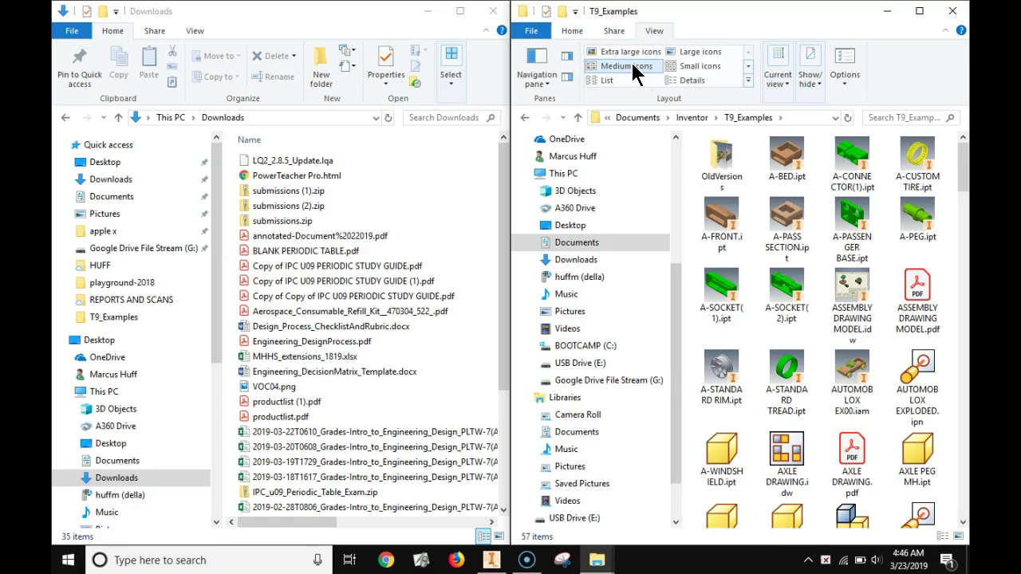
{"action": "left_click", "coordinate": [861, 403]}
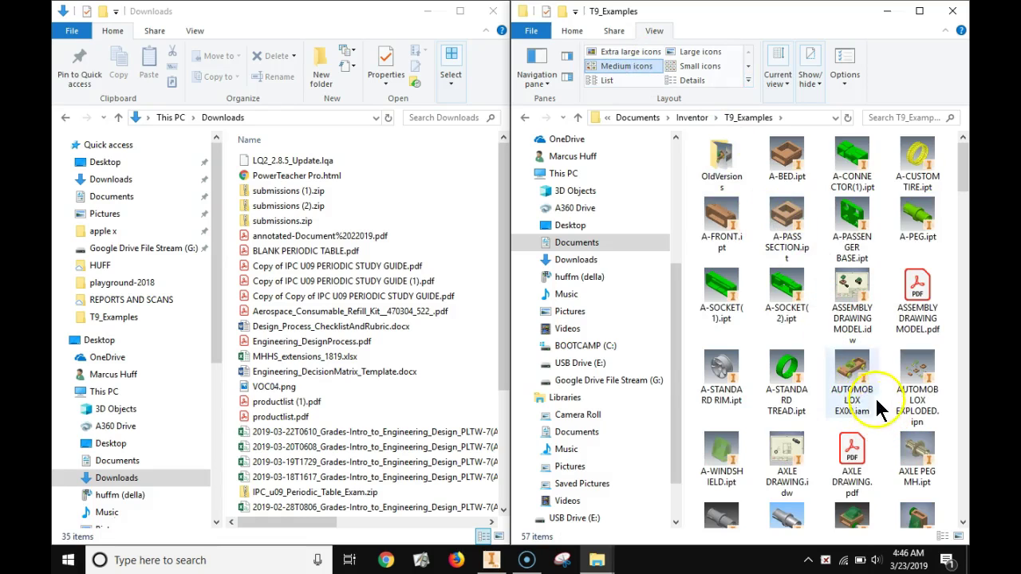
Step: Try the details layout and its column options in T9_Examples, and leave the folder in the list layout
{"action": "left_click", "coordinate": [609, 79]}
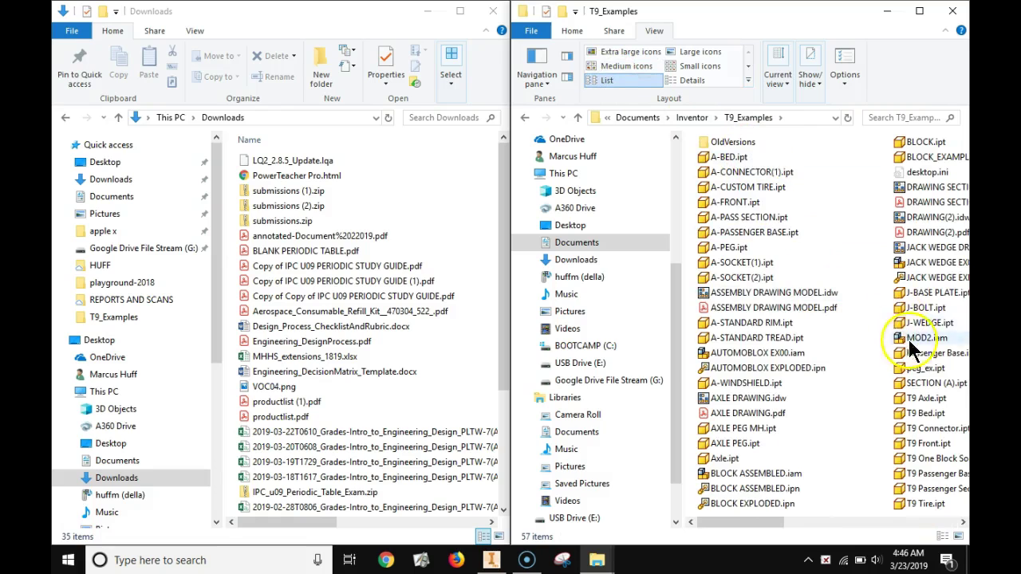
{"action": "left_click", "coordinate": [669, 79]}
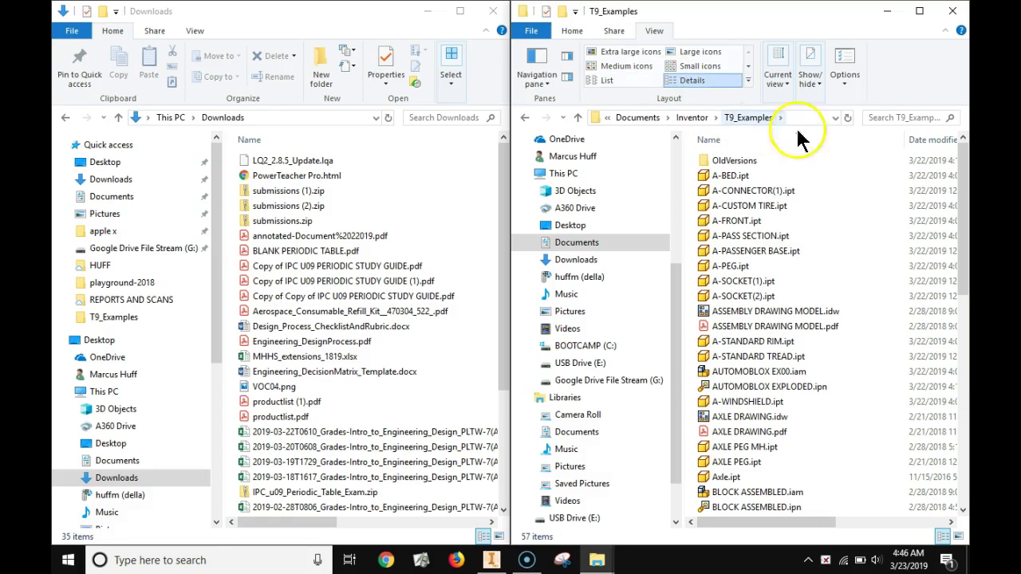
{"action": "left_click_drag", "start_coordinate": [832, 530], "coordinate": [936, 530]}
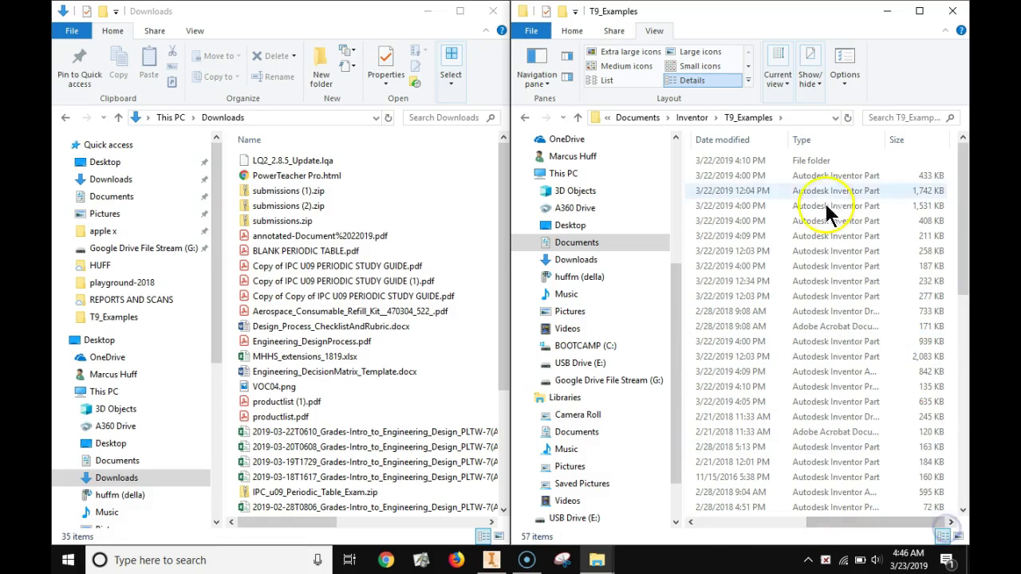
{"action": "right_click", "coordinate": [827, 140]}
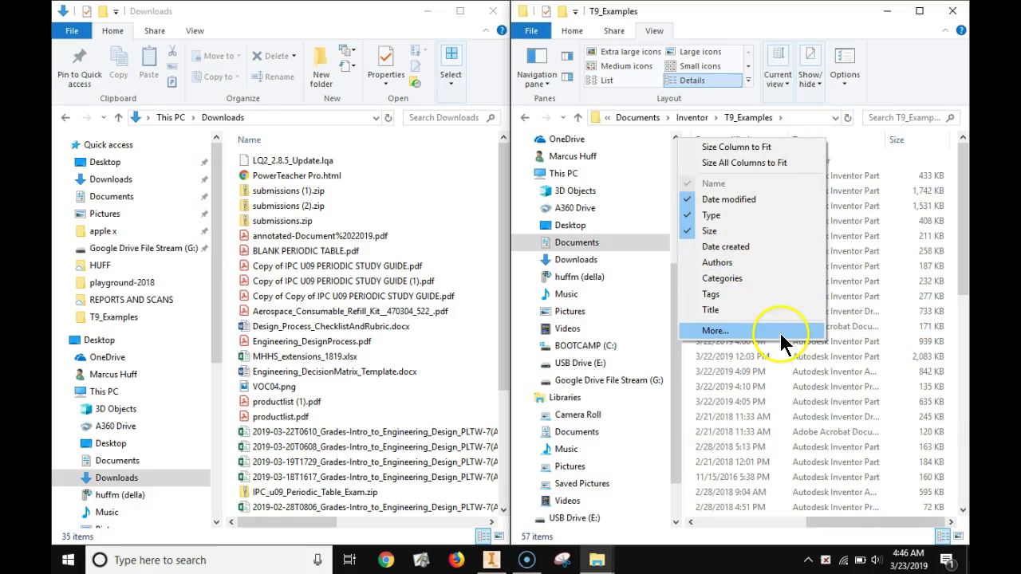
{"action": "left_click", "coordinate": [883, 63]}
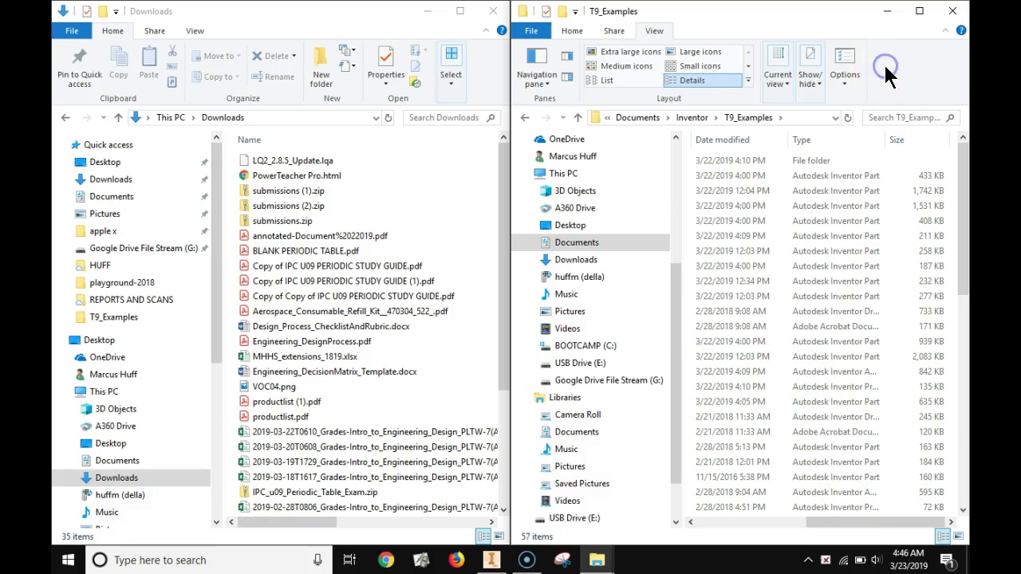
{"action": "left_click", "coordinate": [609, 81]}
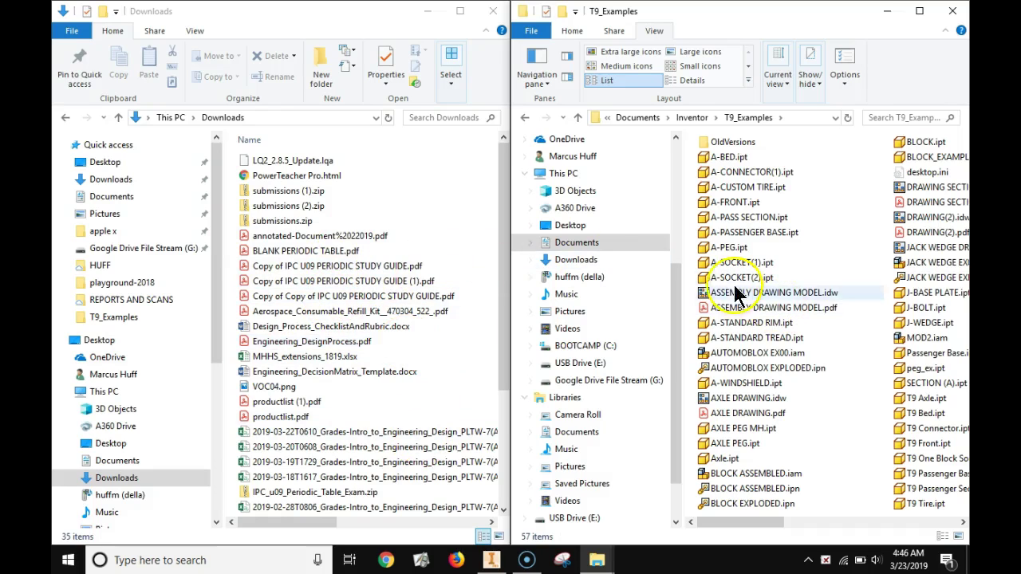
Step: Try to copy Copy of IPC U09 PERIODIC STUDY GUIDE (1).pdf from Downloads into the T9_Examples folder
{"action": "right_click", "coordinate": [265, 281]}
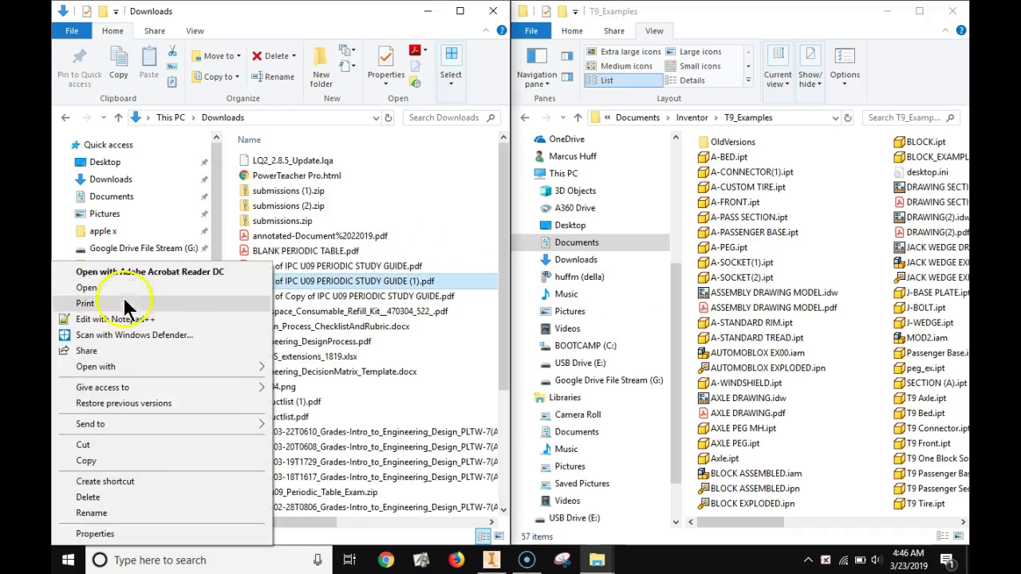
{"action": "left_click", "coordinate": [124, 465]}
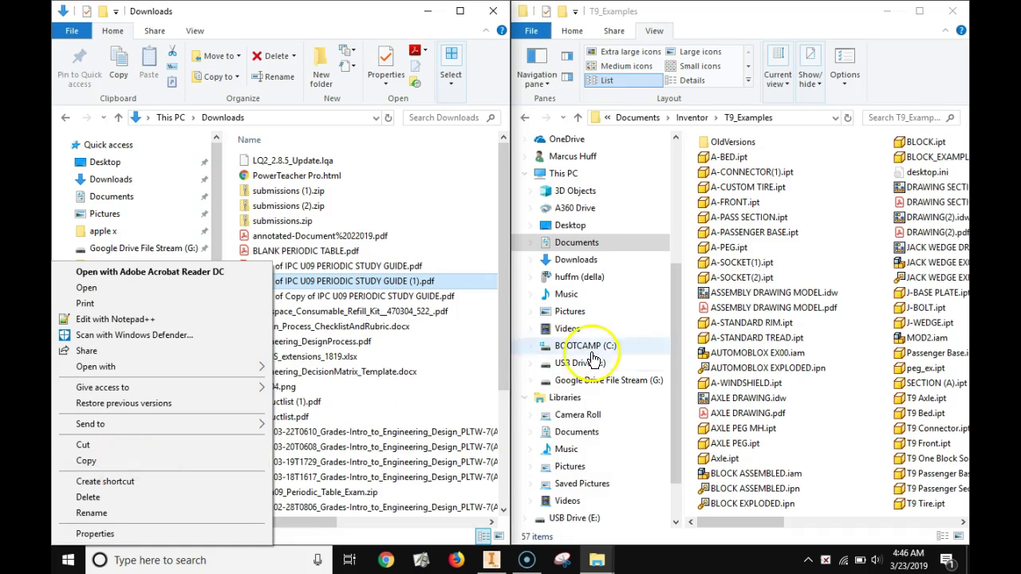
{"action": "right_click", "coordinate": [836, 237]}
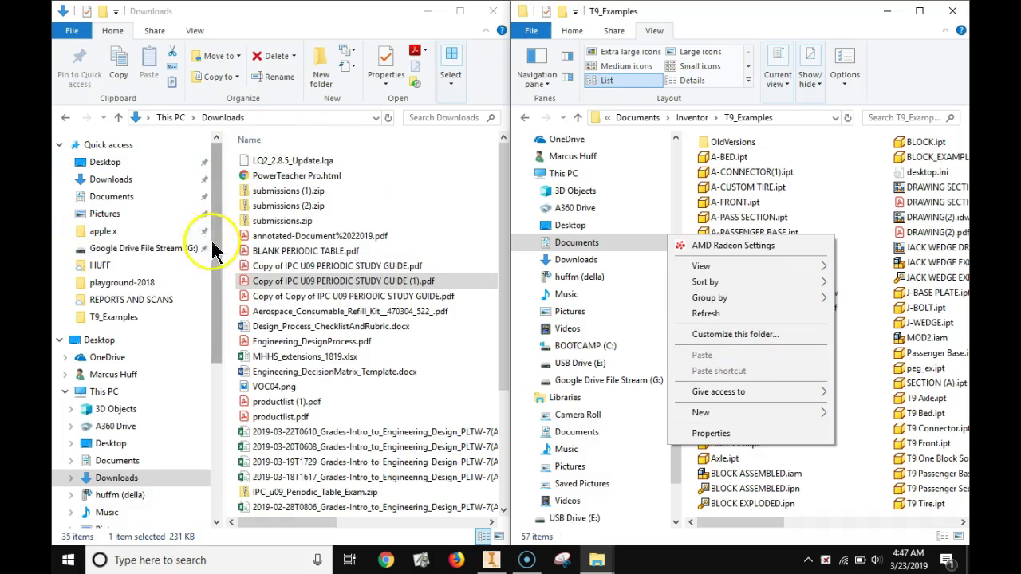
Step: In the Downloads window, open the BUTTONATOR folder inside Documents > Inventor
{"action": "left_click", "coordinate": [99, 201]}
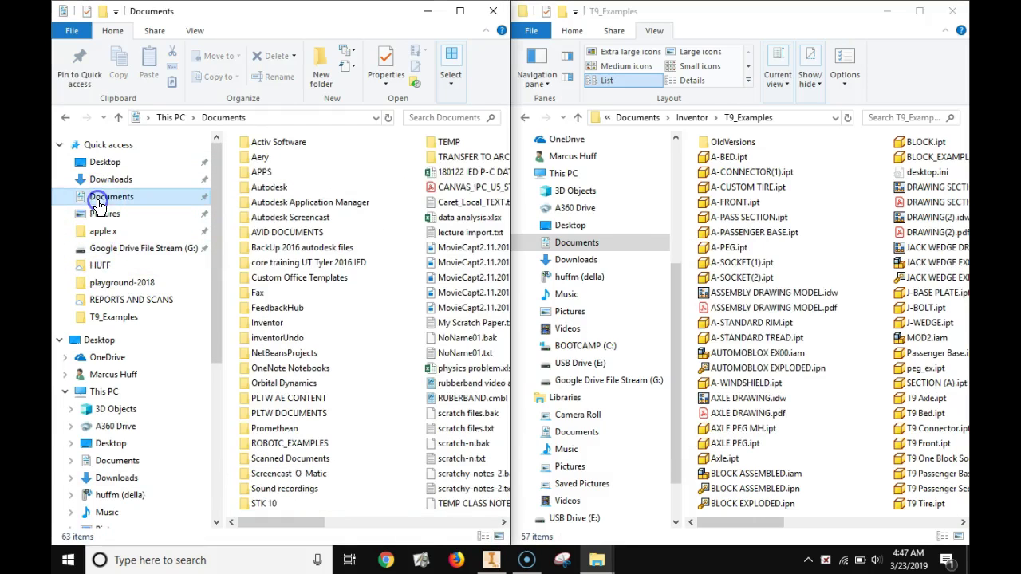
{"action": "double_click", "coordinate": [281, 324]}
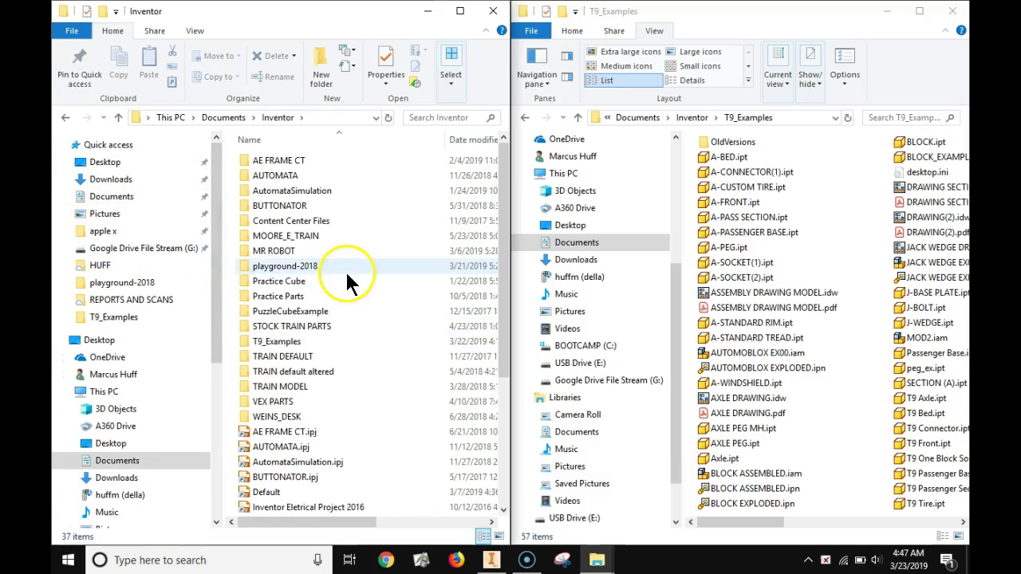
{"action": "double_click", "coordinate": [321, 207]}
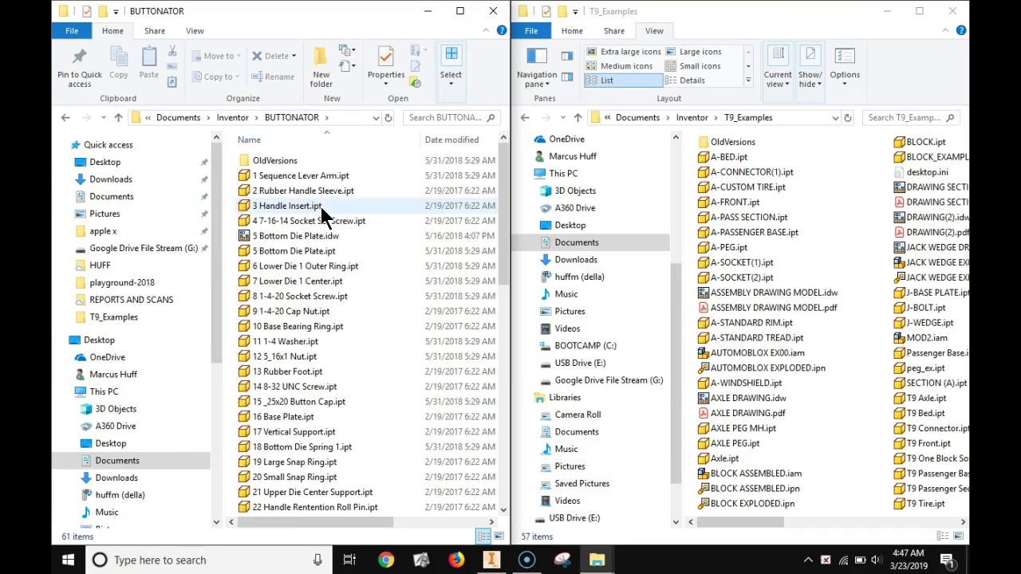
{"action": "left_click", "coordinate": [321, 225]}
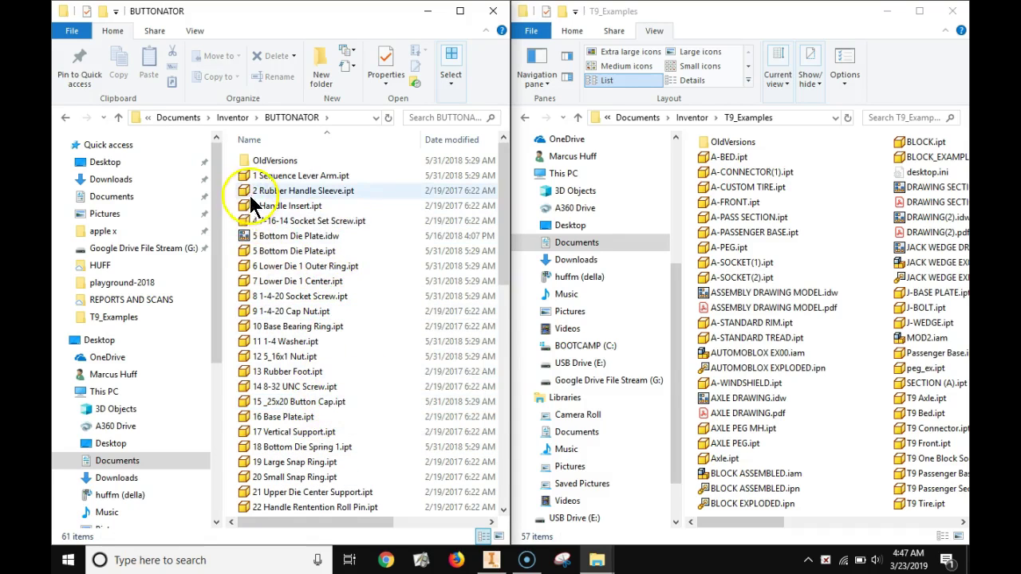
Step: Display the BUTTONATOR folder's files as medium icons
{"action": "left_click", "coordinate": [196, 31]}
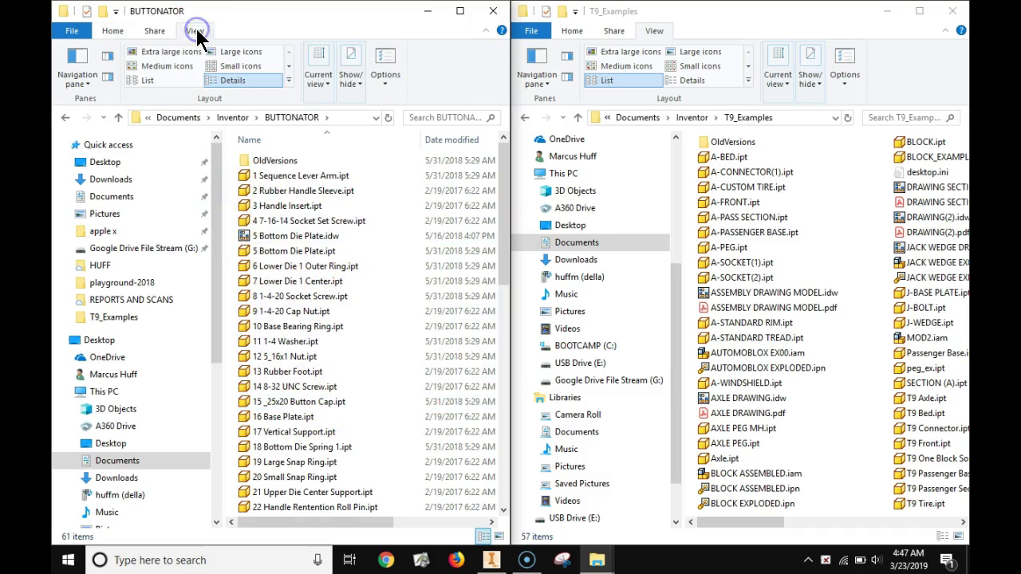
{"action": "left_click", "coordinate": [169, 67]}
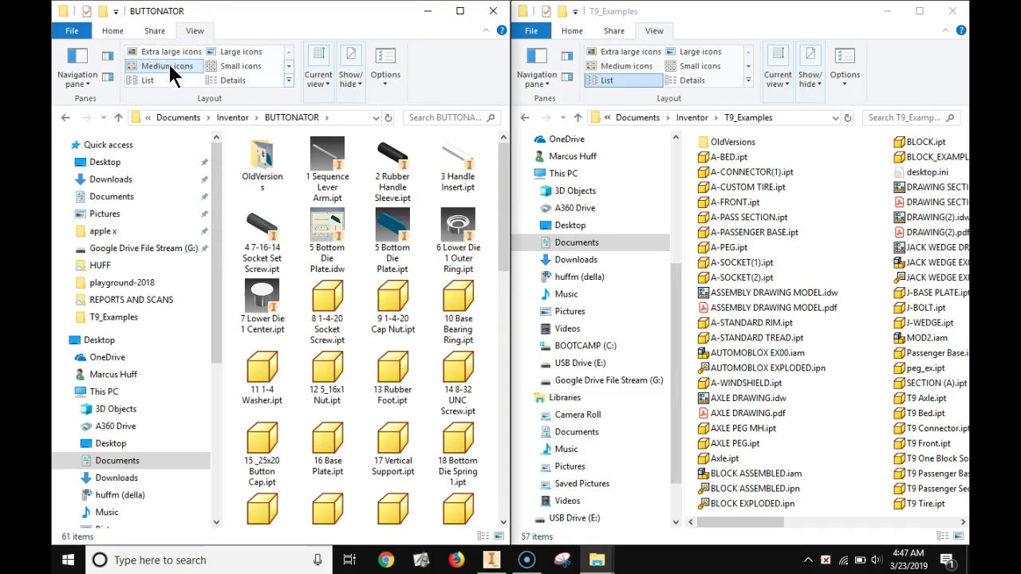
{"action": "left_click", "coordinate": [200, 136]}
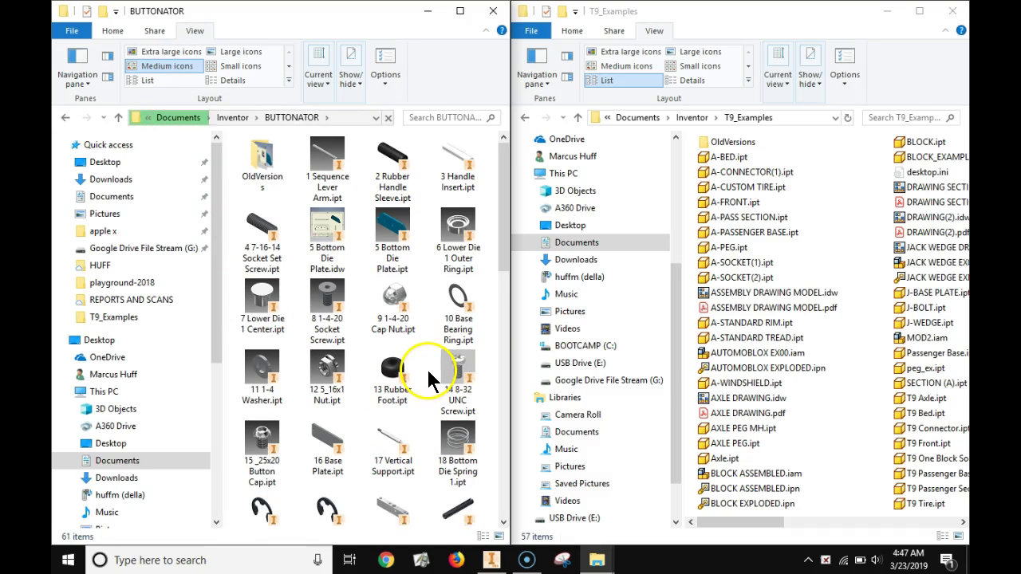
Step: Copy the part file 36 5_16x1_25 Button Cap.ipt from the BUTTONATOR folder
{"action": "scroll", "coordinate": [429, 380], "scroll_direction": "down", "scroll_amount": 8}
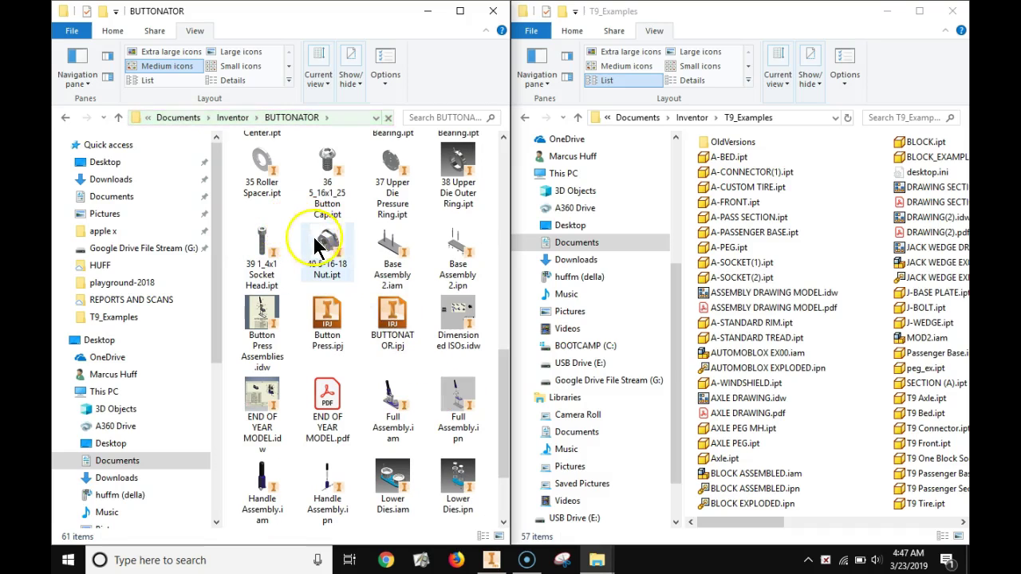
{"action": "left_click", "coordinate": [265, 239]}
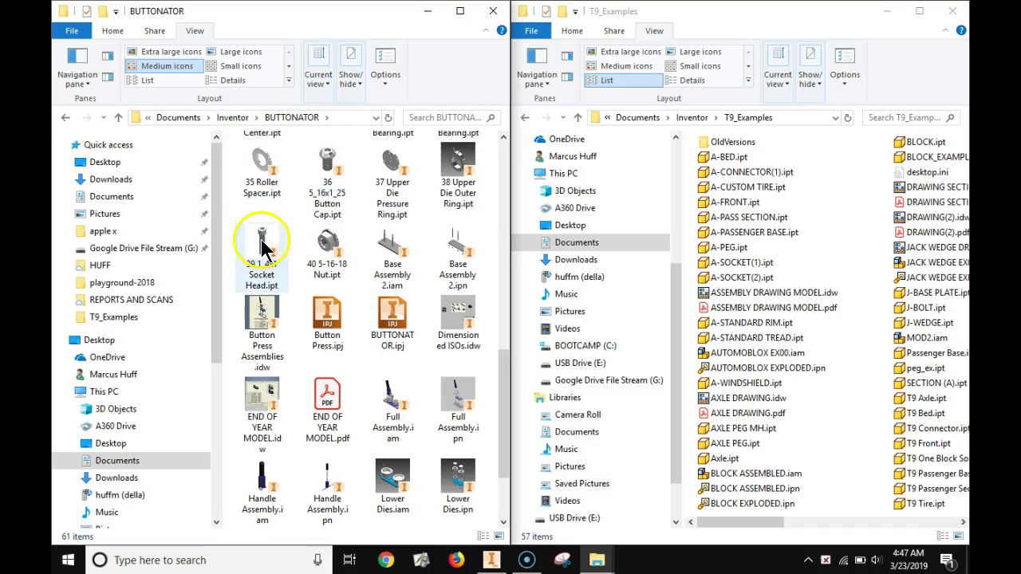
{"action": "left_click", "coordinate": [333, 159]}
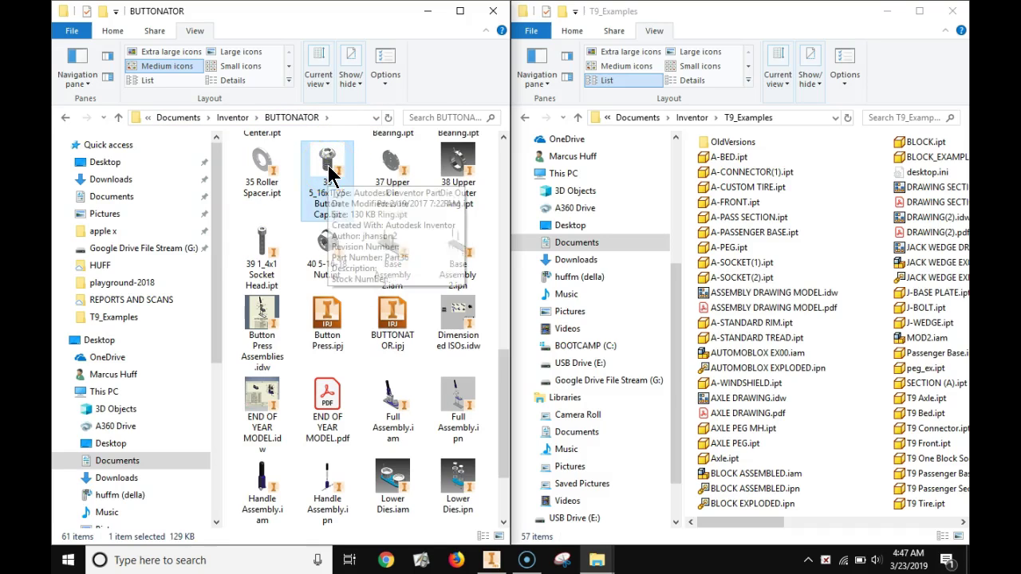
{"action": "right_click", "coordinate": [325, 164]}
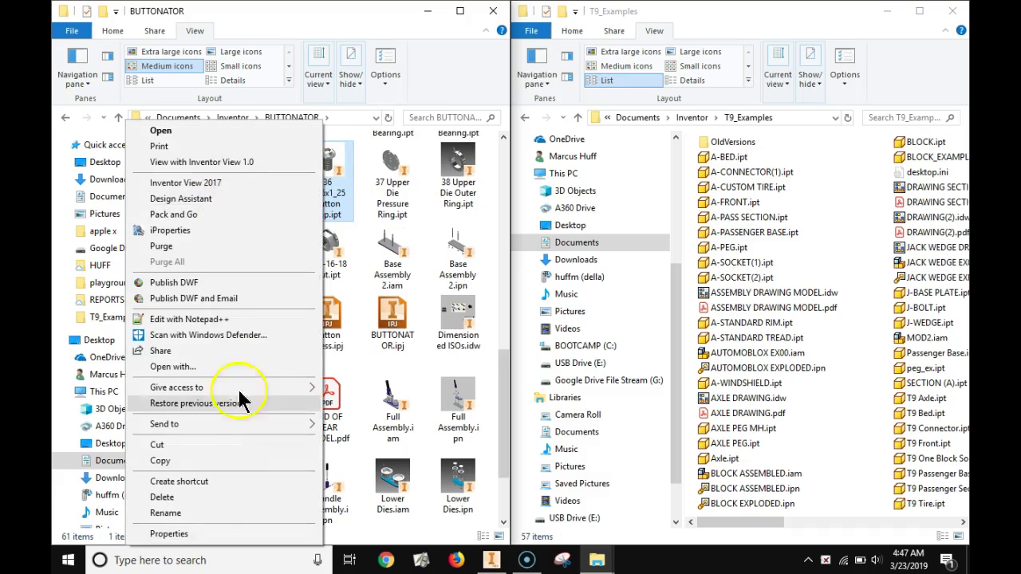
{"action": "left_click", "coordinate": [247, 460]}
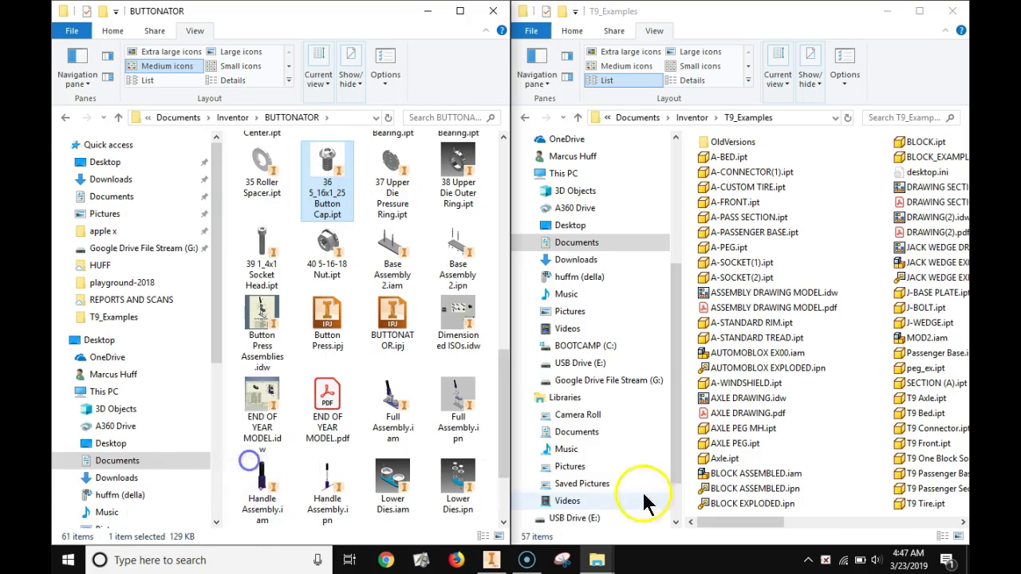
Step: Paste the copied Button Cap part file into the T9_Examples folder
{"action": "right_click", "coordinate": [836, 412]}
{"action": "left_click", "coordinate": [799, 324]}
Step: Copy the part file 39 1_4x1 Socket Head.ipt from the BUTTONATOR folder into the T9_Examples folder
{"action": "right_click", "coordinate": [273, 250]}
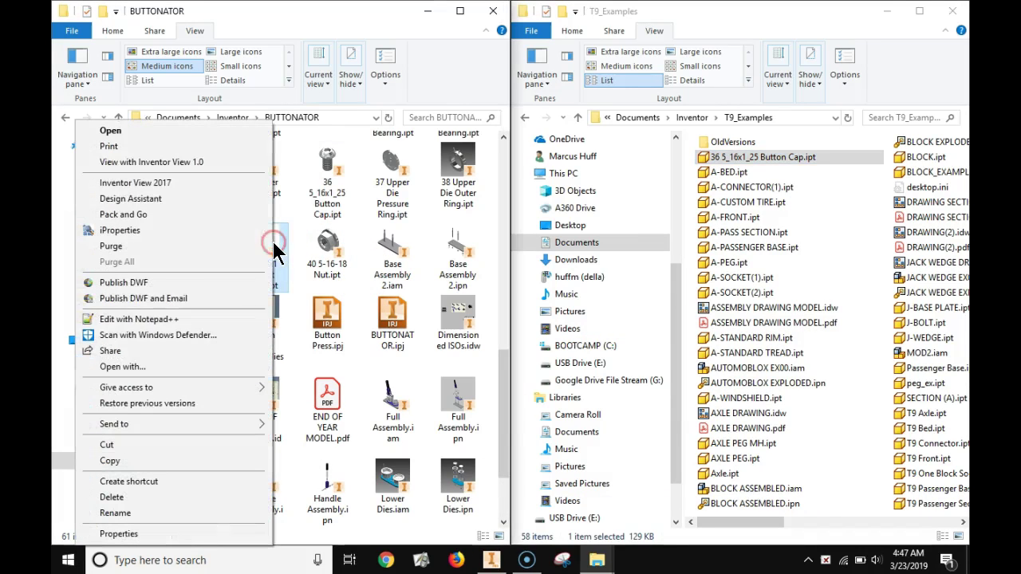
{"action": "left_click", "coordinate": [222, 457]}
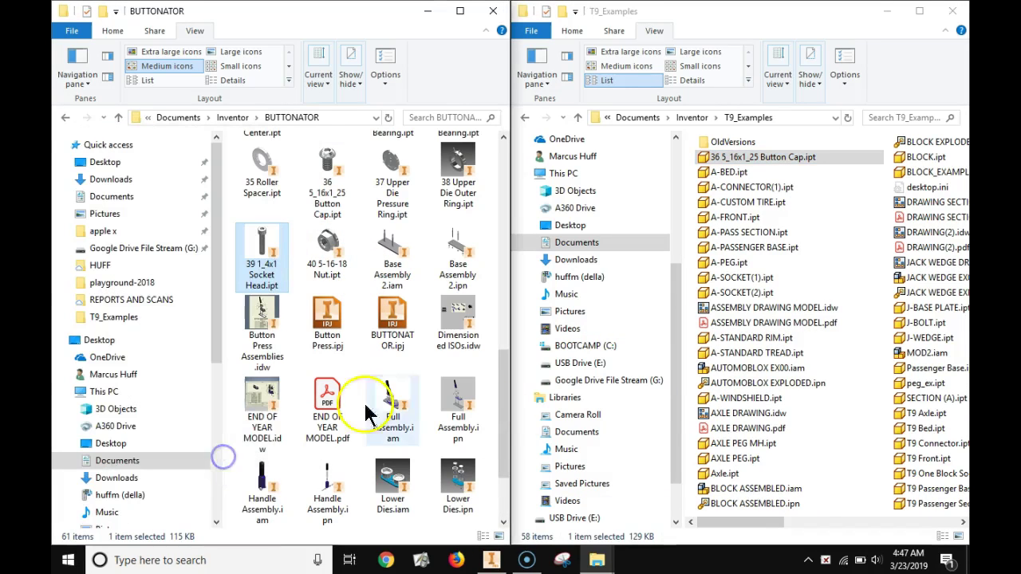
{"action": "right_click", "coordinate": [846, 407]}
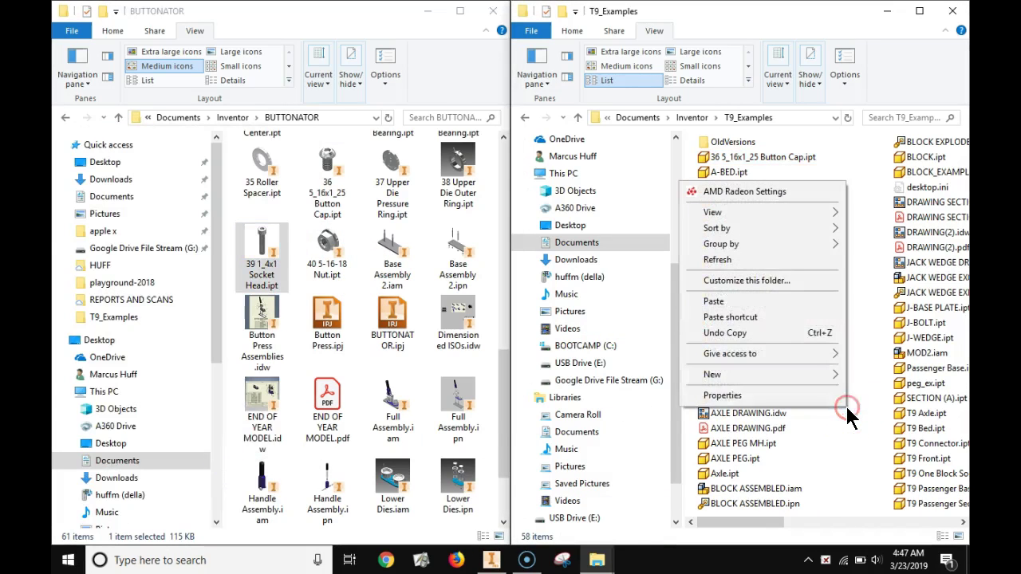
{"action": "left_click", "coordinate": [780, 302]}
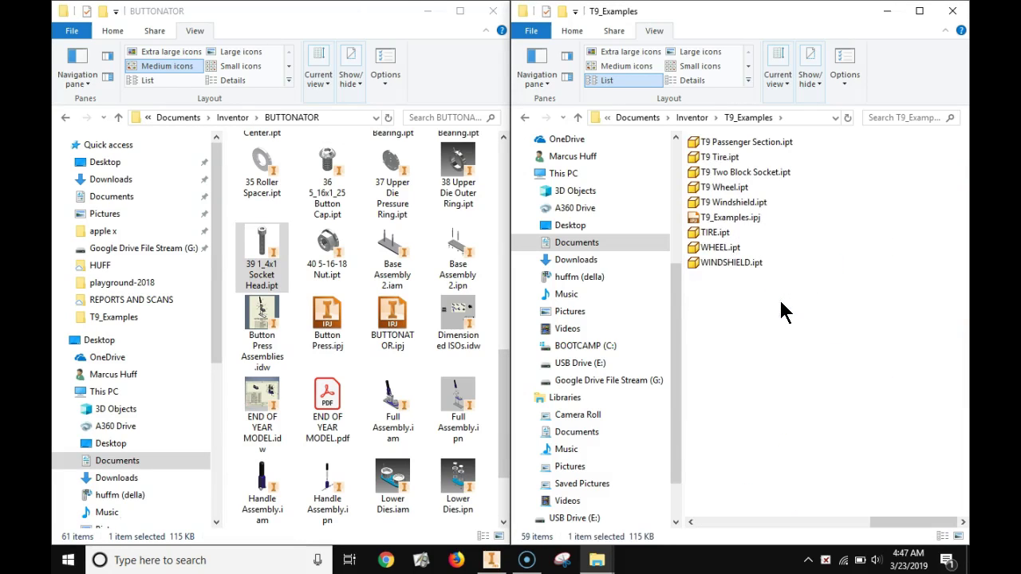
Step: Show the T9_Examples files in the Details layout and narrow the Name column so the modification dates fit
{"action": "left_click", "coordinate": [896, 523]}
{"action": "left_click_drag", "start_coordinate": [911, 529], "coordinate": [782, 538]}
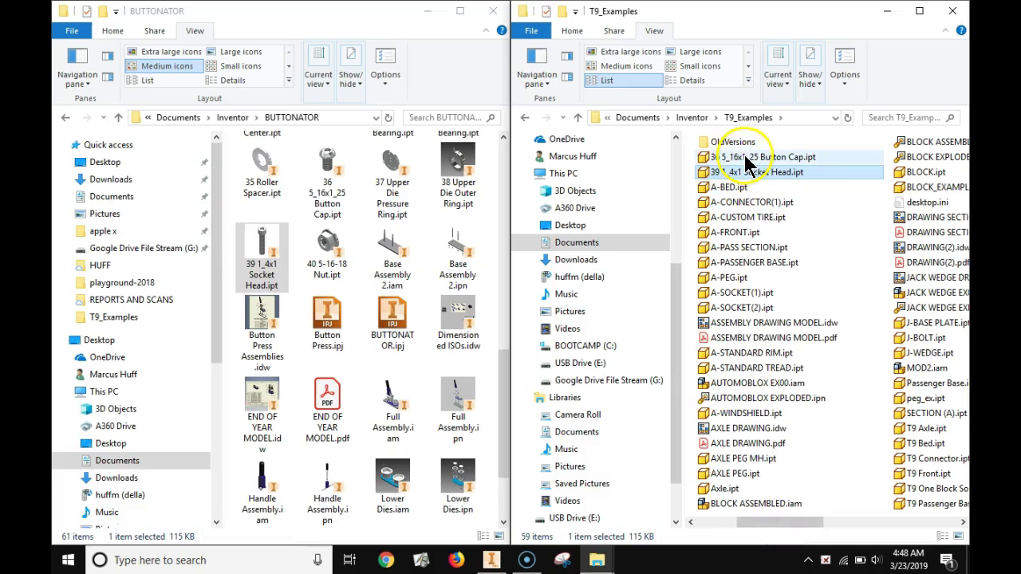
{"action": "left_click", "coordinate": [690, 79]}
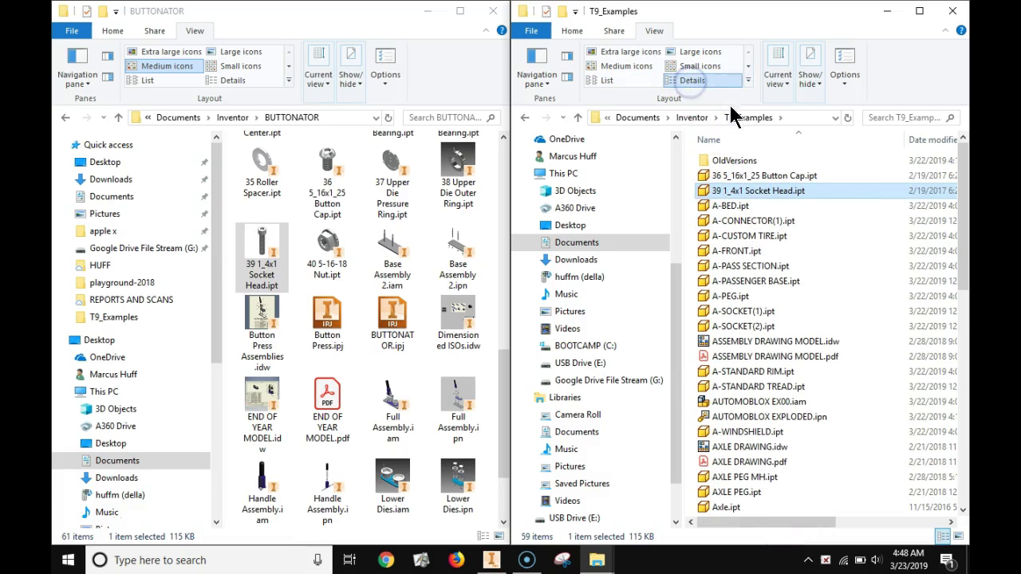
{"action": "left_click_drag", "start_coordinate": [906, 139], "coordinate": [860, 140]}
Step: Sort the T9_Examples files by date modified, and return them to ascending name order
{"action": "left_click", "coordinate": [899, 140]}
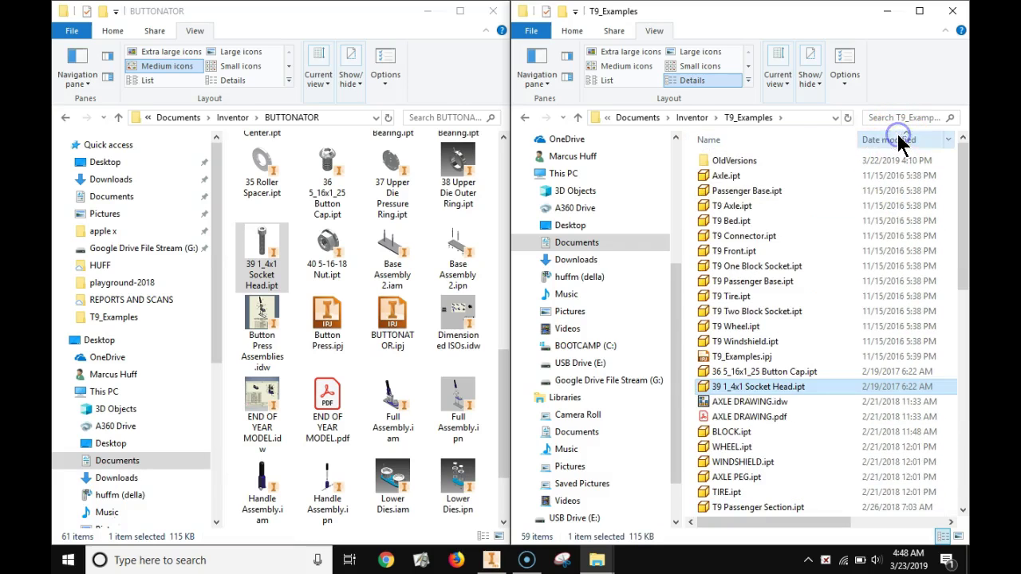
{"action": "left_click", "coordinate": [790, 139]}
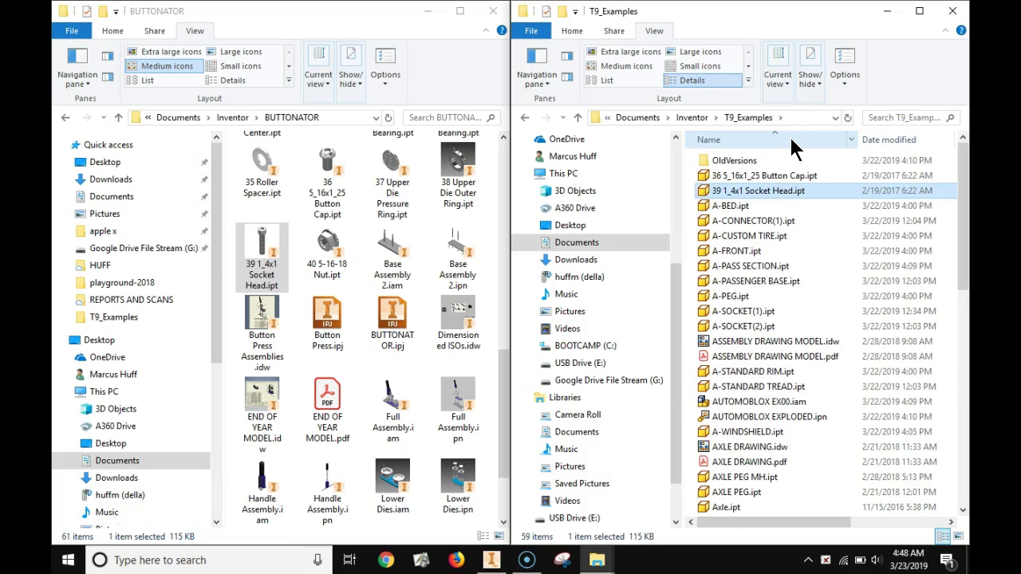
{"action": "left_click", "coordinate": [792, 142]}
{"action": "left_click", "coordinate": [793, 142]}
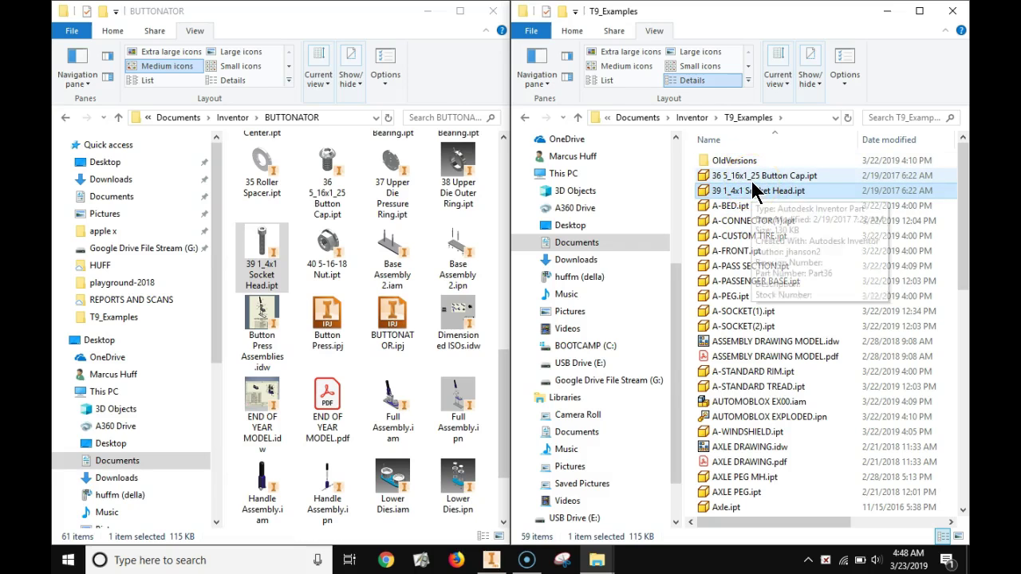
Step: Close the T9_Examples and BUTTONATOR folder windows and switch to Autodesk Inventor
{"action": "left_click", "coordinate": [955, 14]}
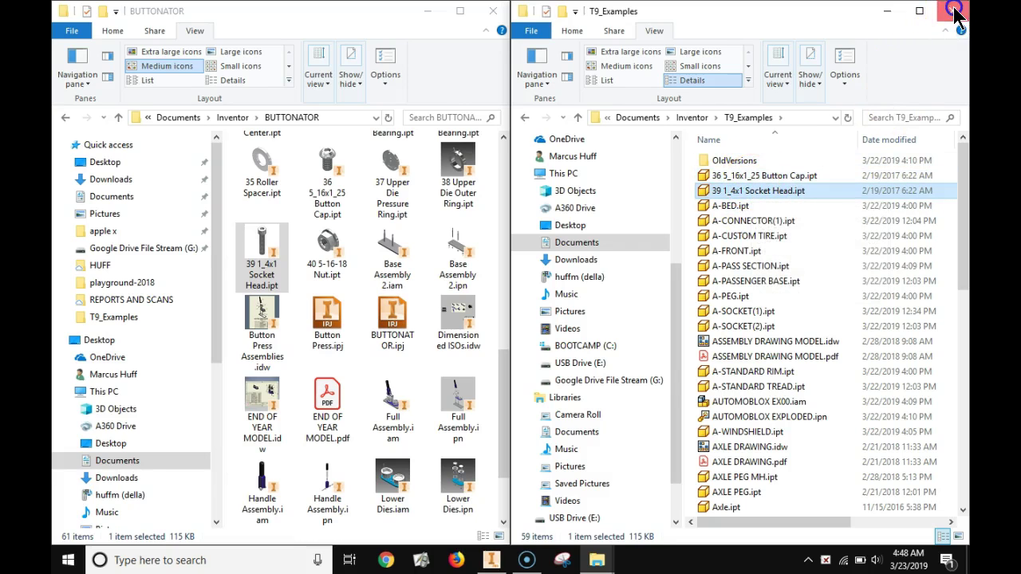
{"action": "left_click", "coordinate": [498, 10]}
{"action": "left_click", "coordinate": [492, 560]}
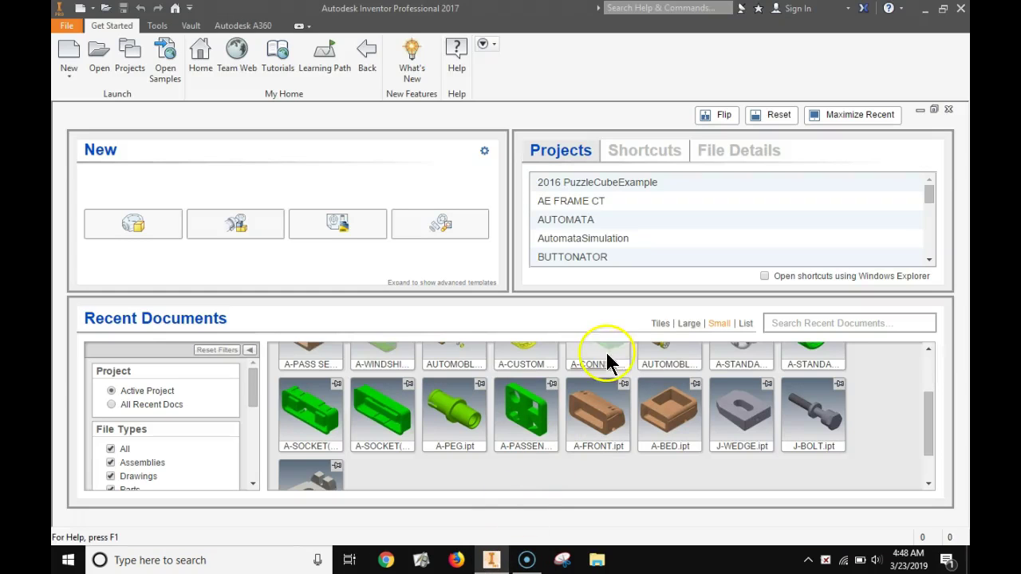